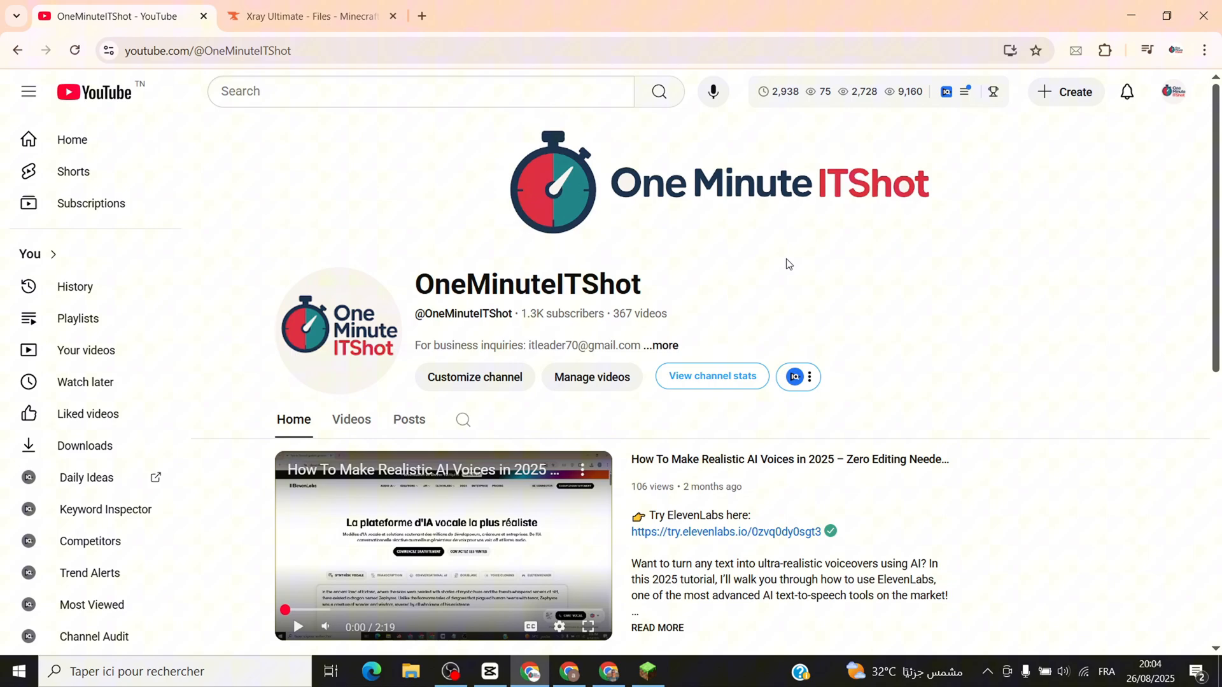
Step: Return to the Xray Ultimate files page and keep the 1.21.5-Snapshot version filter
click(311, 15)
click(315, 51)
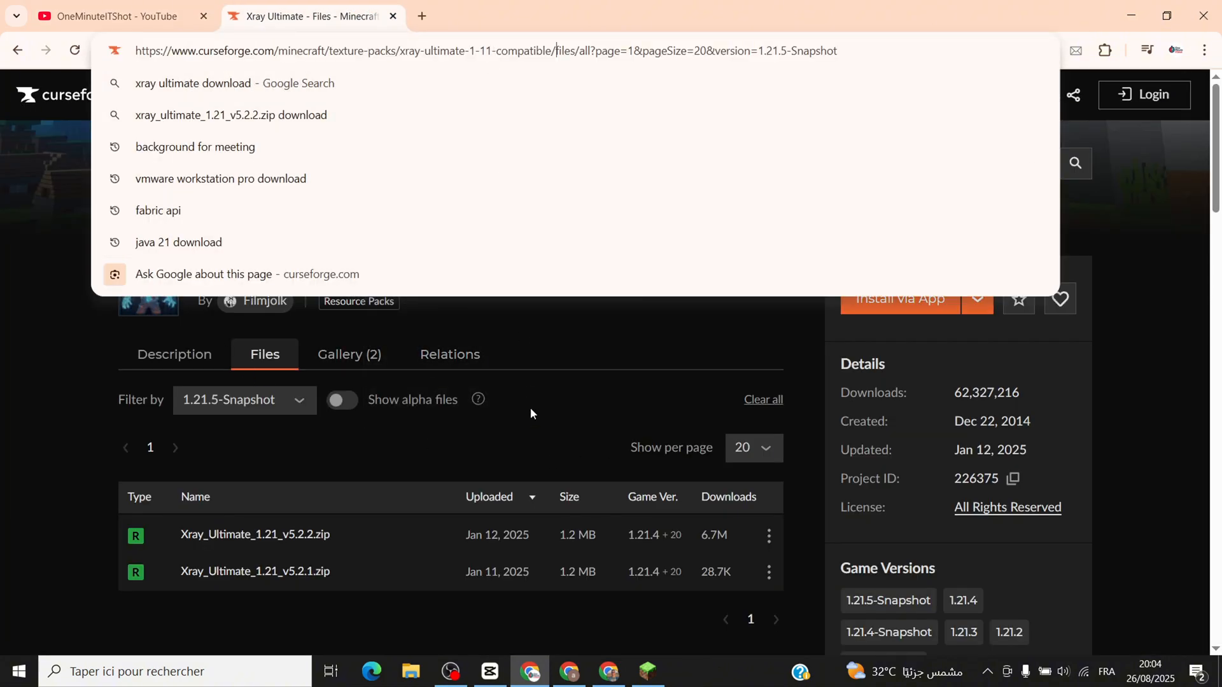
click(529, 408)
click(278, 401)
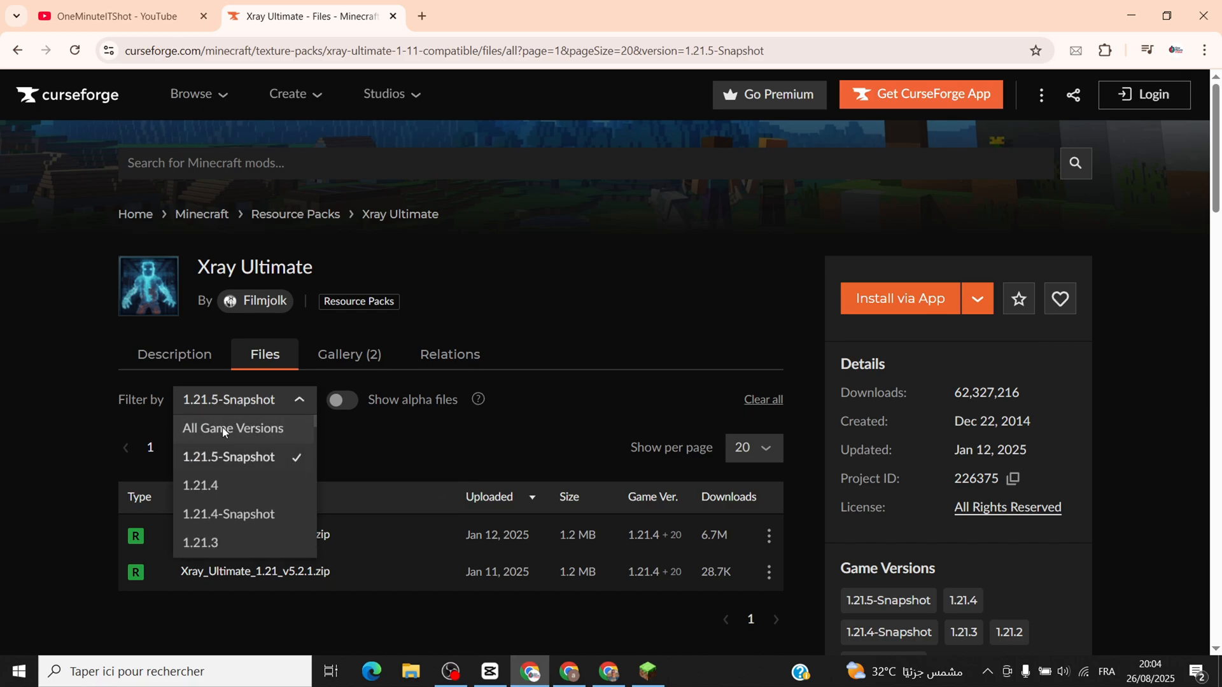
scroll(244, 511, up, 3)
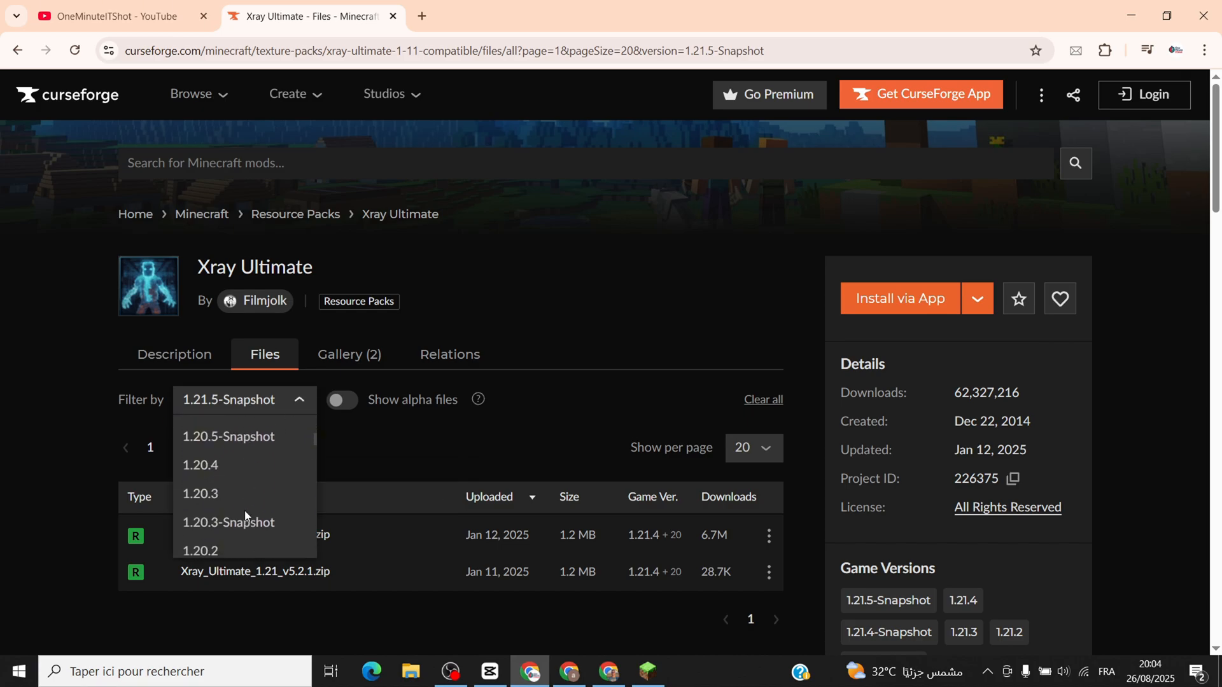
scroll(251, 510, up, 2)
click(232, 464)
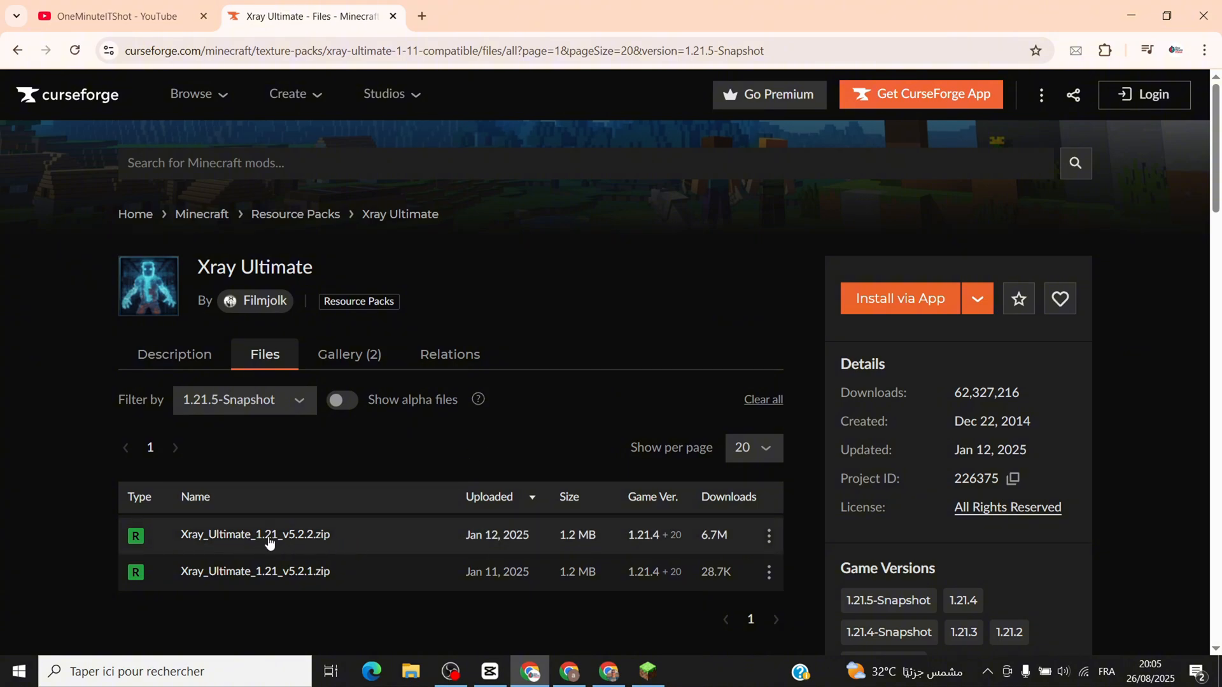
Step: Download Xray_Ultimate_1.21_v5.2.2.zip, confirm it finished, and bring Minecraft to the front
click(770, 536)
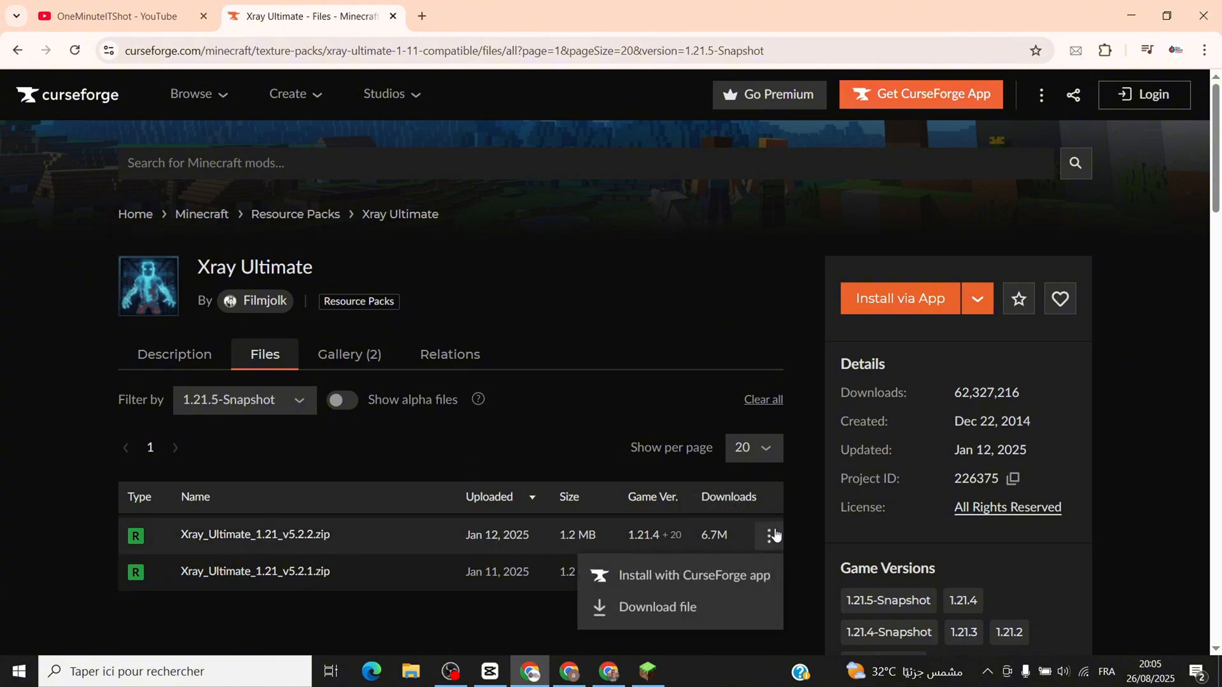
click(664, 608)
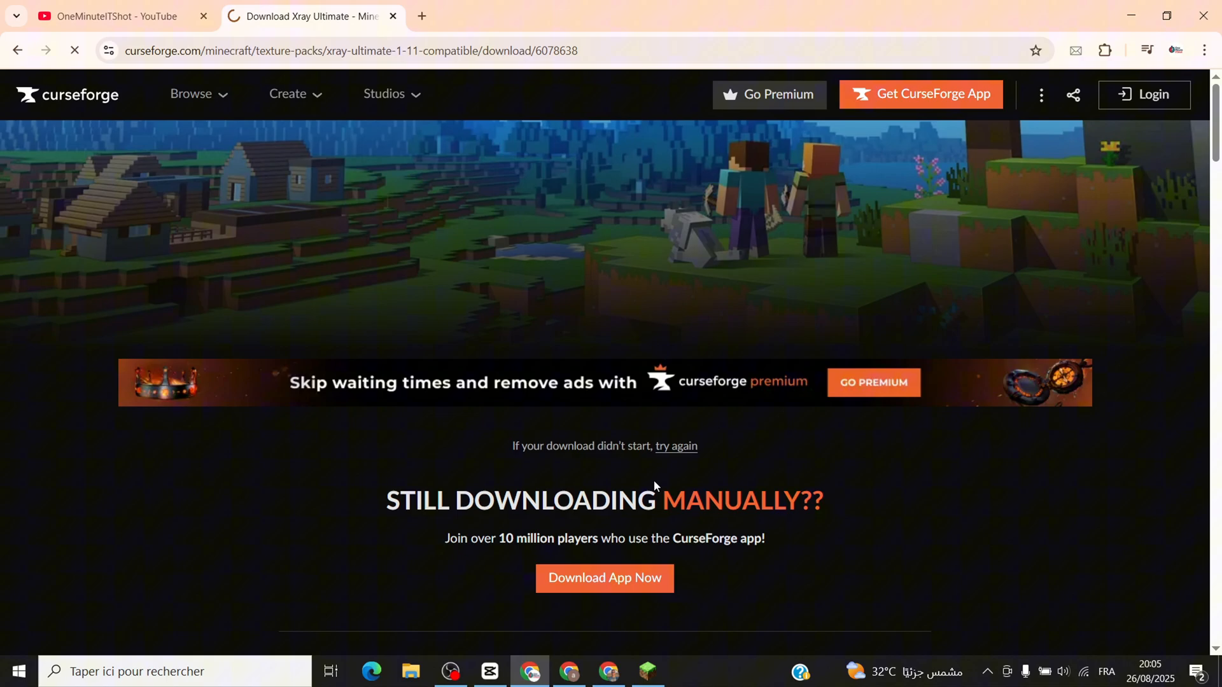
click(1117, 51)
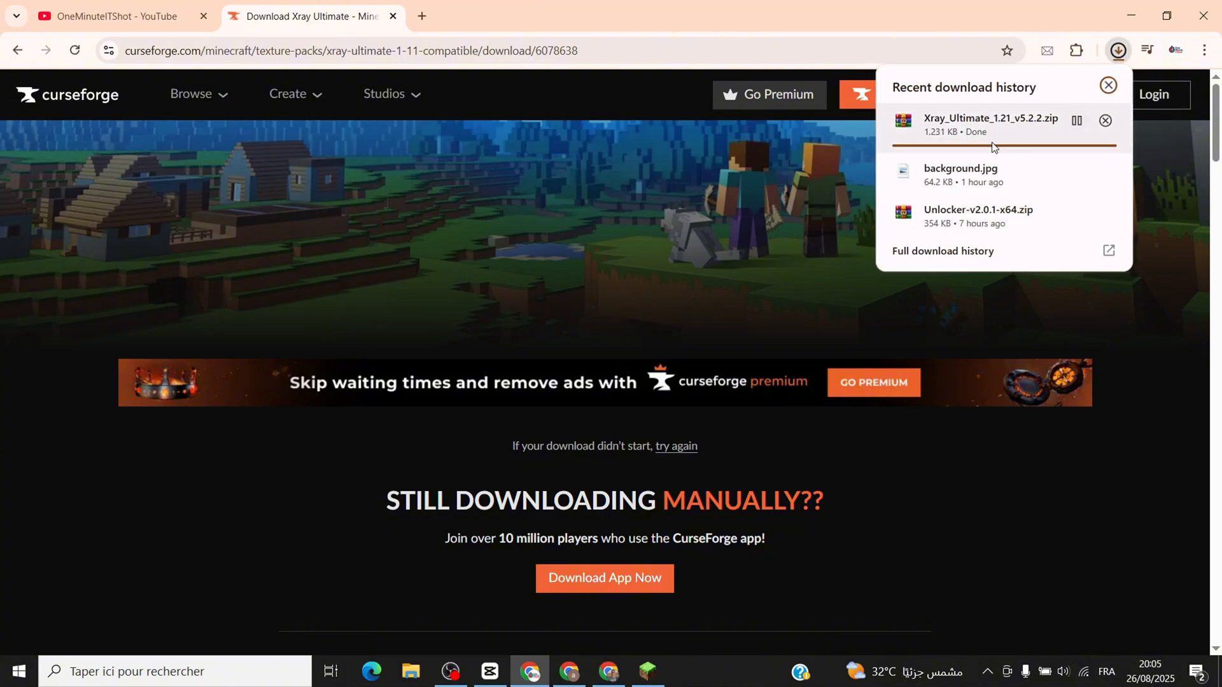
click(999, 309)
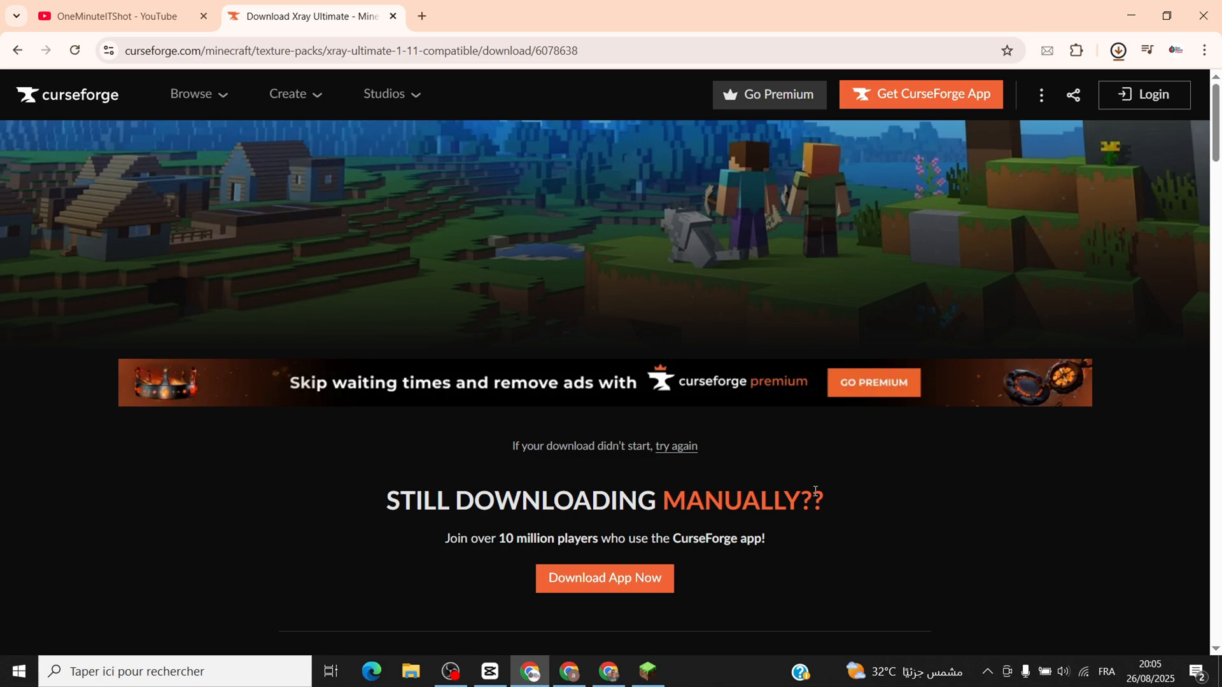
click(654, 671)
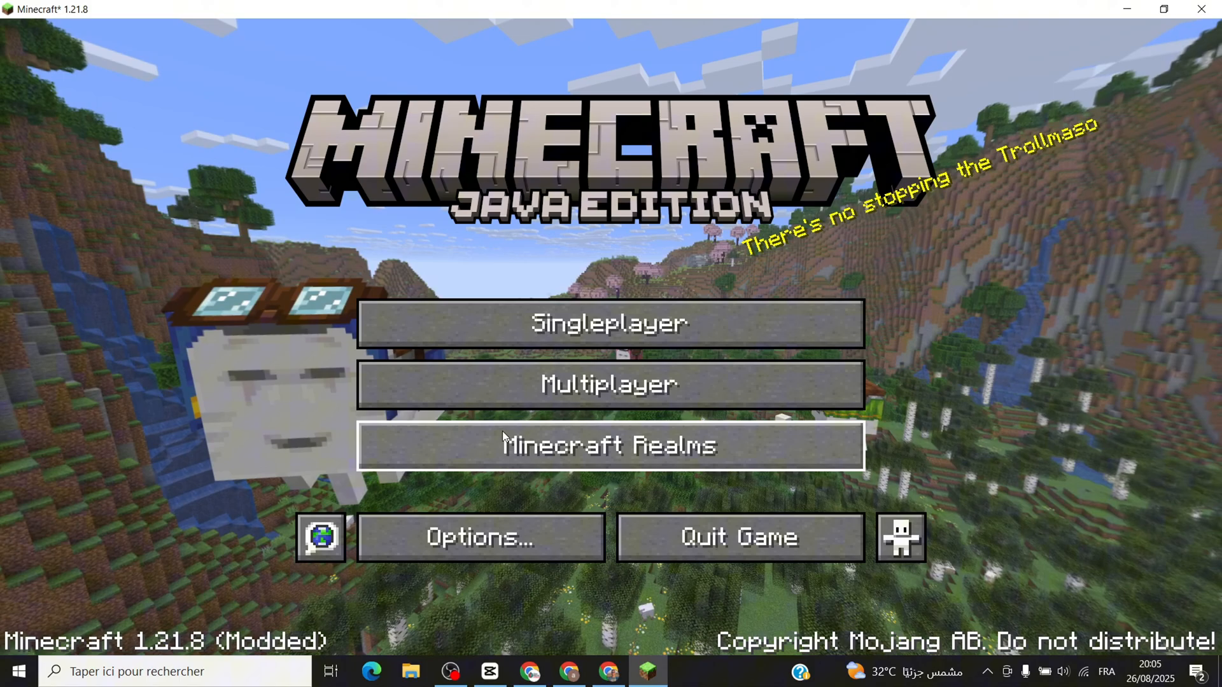
Step: Reach the Resource Packs screen through Options from the title menu
click(462, 543)
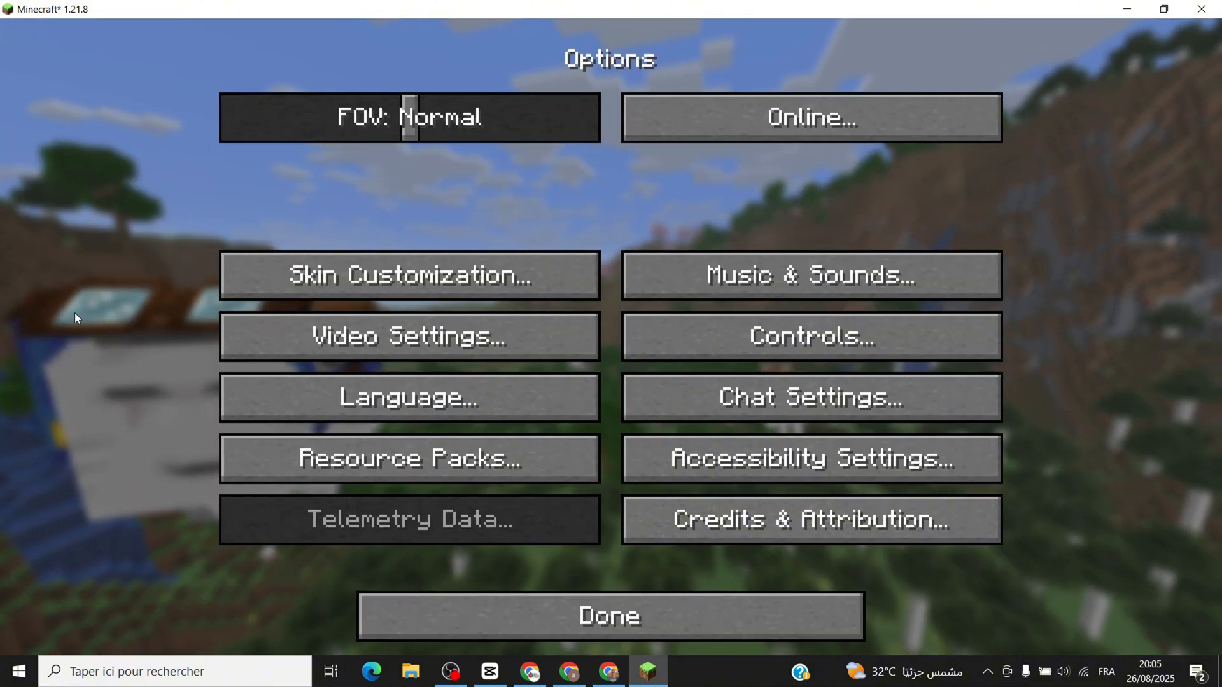
click(402, 463)
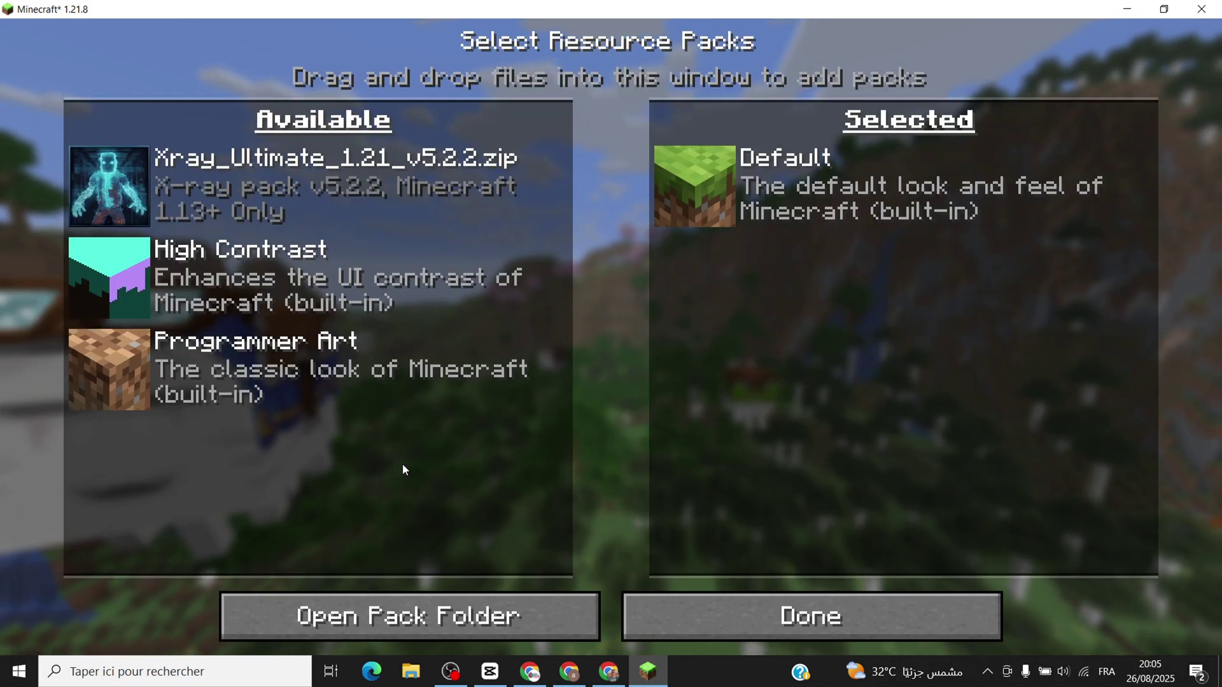
Step: Show the resourcepacks folder and the Downloads folder side by side in File Explorer
click(336, 605)
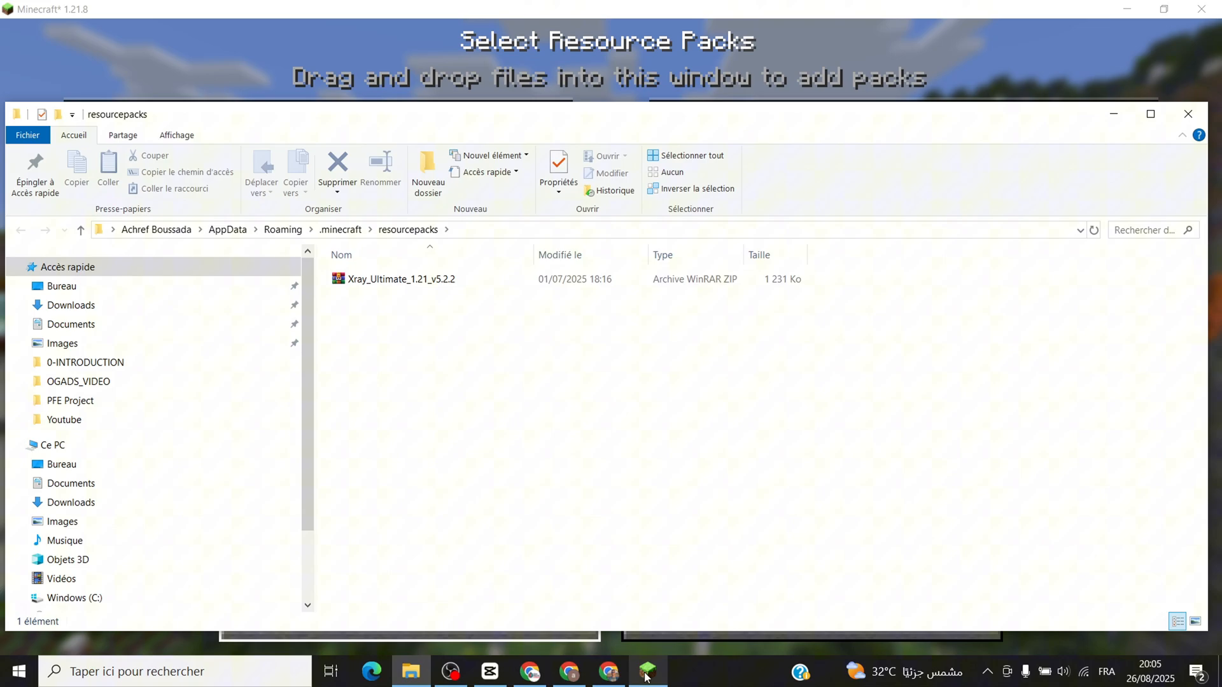
right_click(412, 671)
click(365, 219)
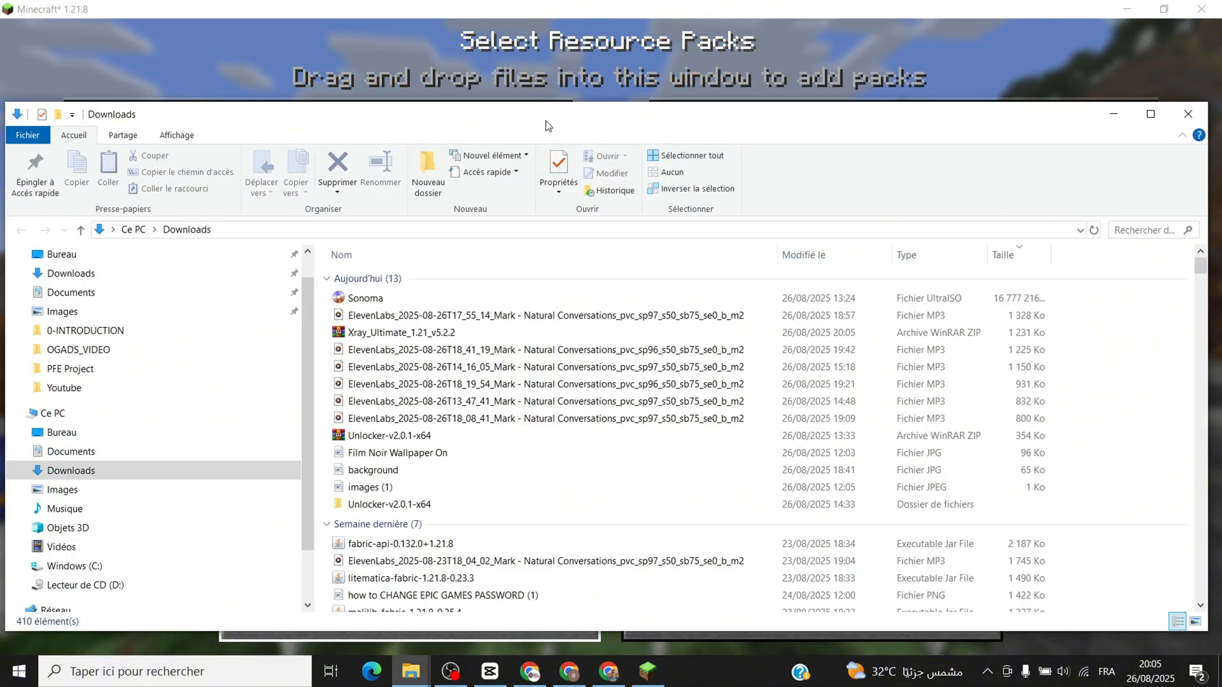
drag(544, 120, 783, 396)
Step: Copy Xray_Ultimate_1.21_v5.2.2.zip from Downloads into resourcepacks, replacing the existing file
click(672, 570)
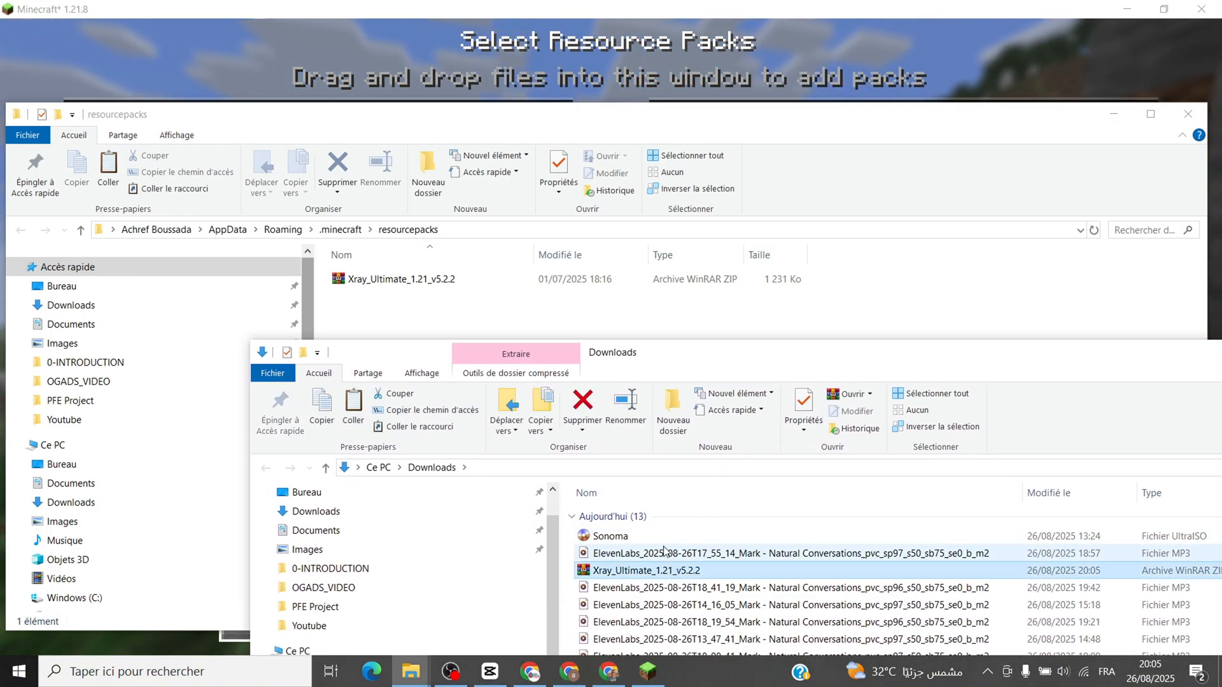
drag(646, 569, 401, 373)
click(316, 270)
click(1187, 114)
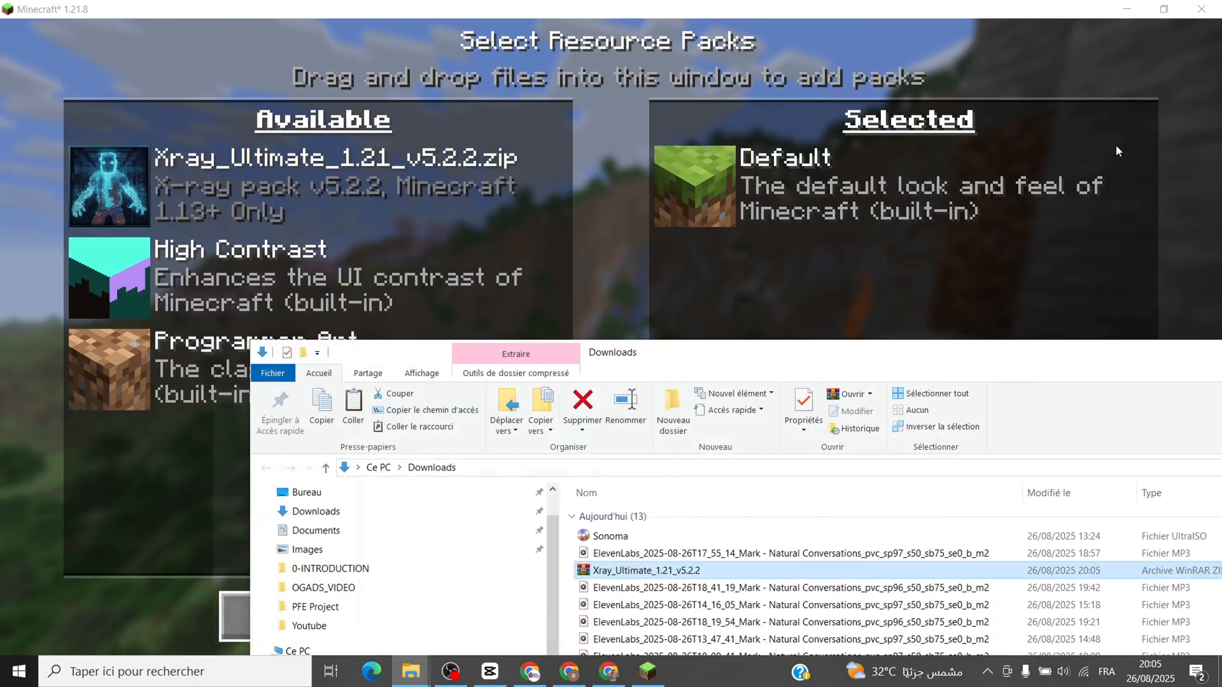
Step: Move the Xray Ultimate pack into selected packs and apply, returning to the title menu
click(1200, 353)
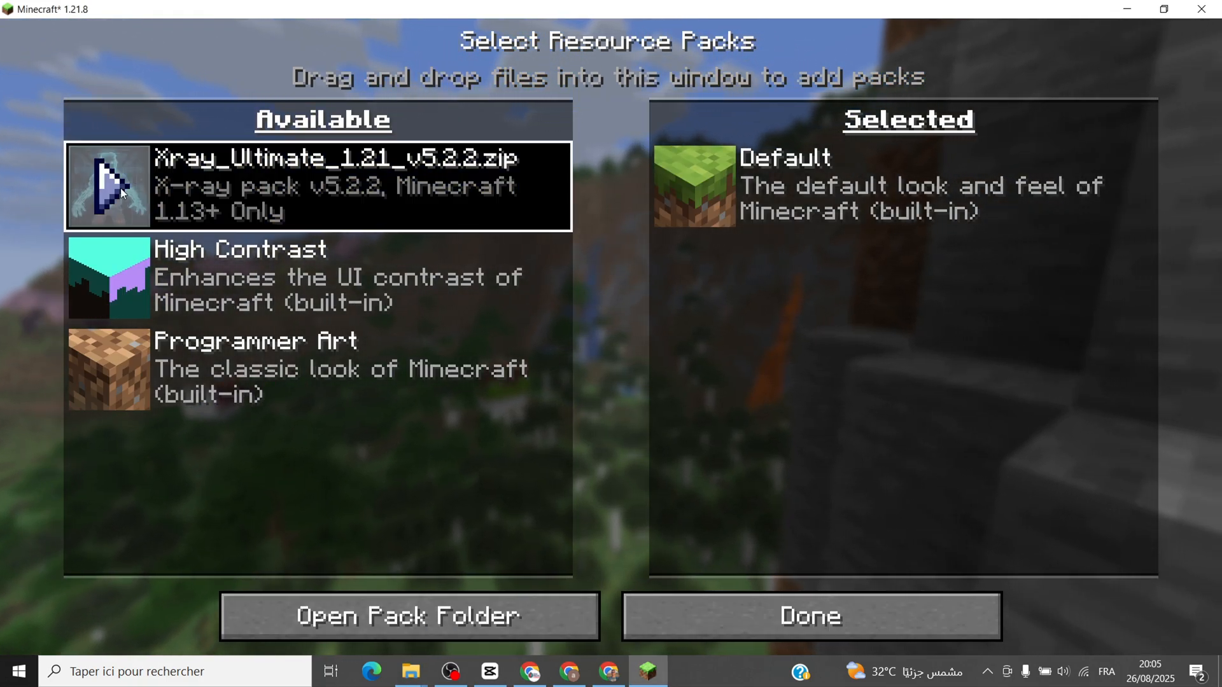
click(120, 189)
click(812, 616)
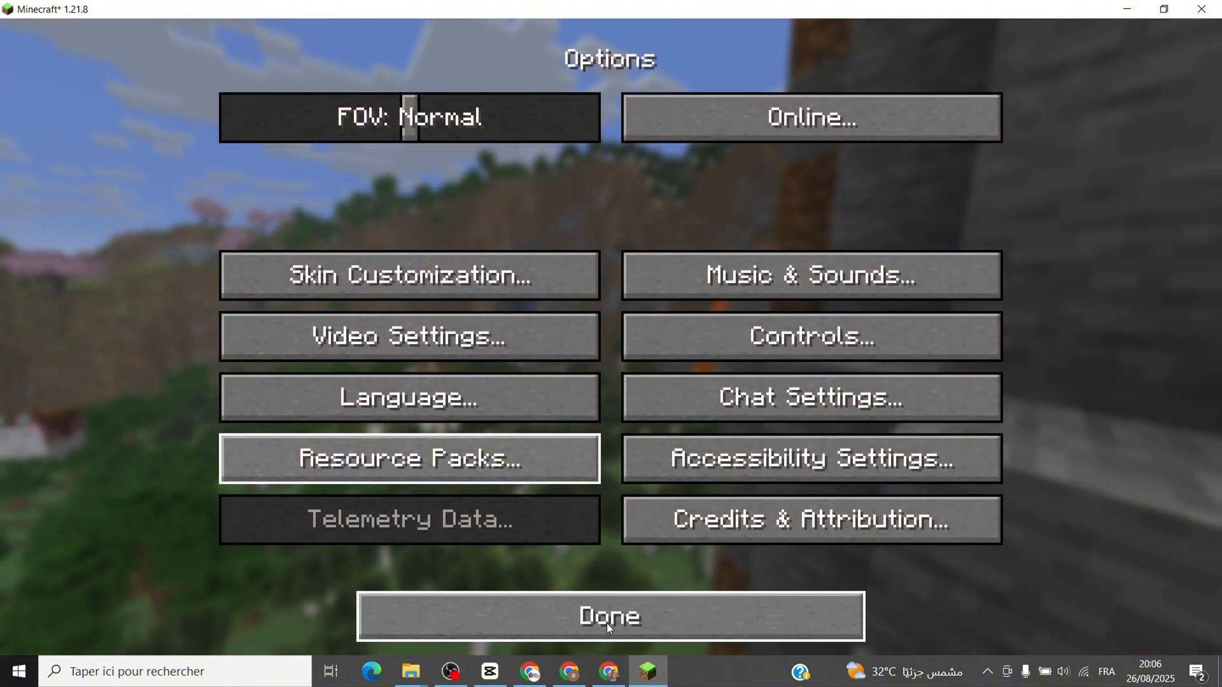
click(606, 623)
Step: Launch the New WorldAAA world from the Singleplayer list
click(603, 328)
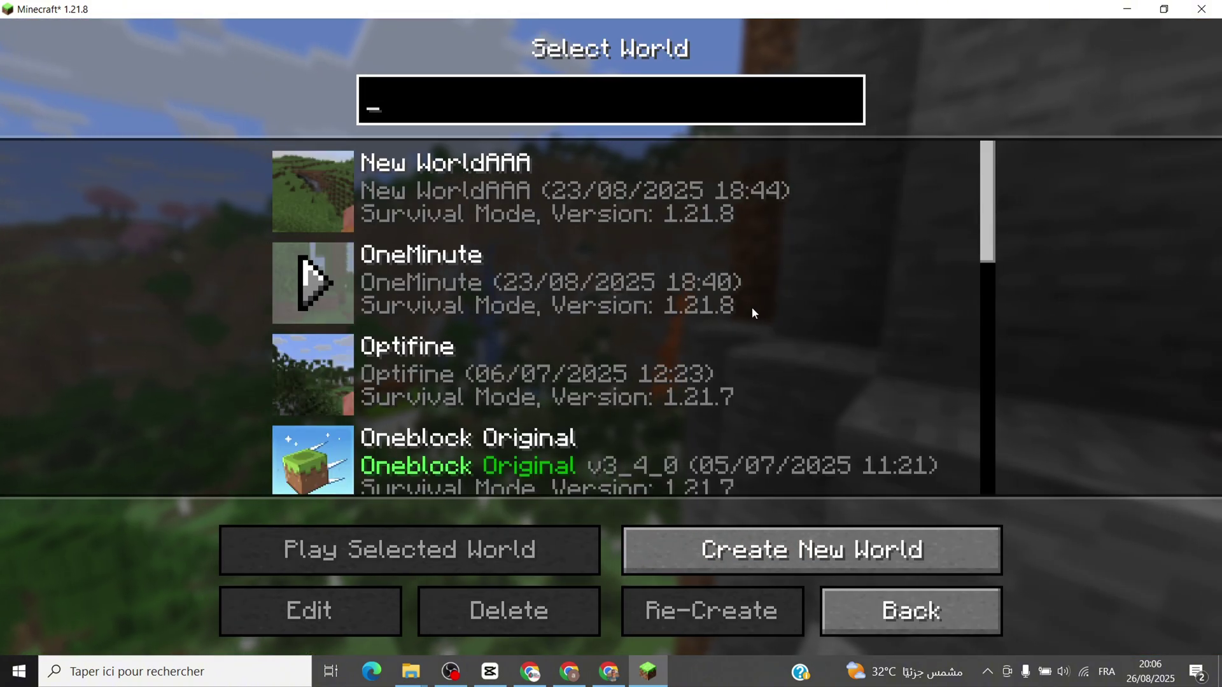
click(482, 188)
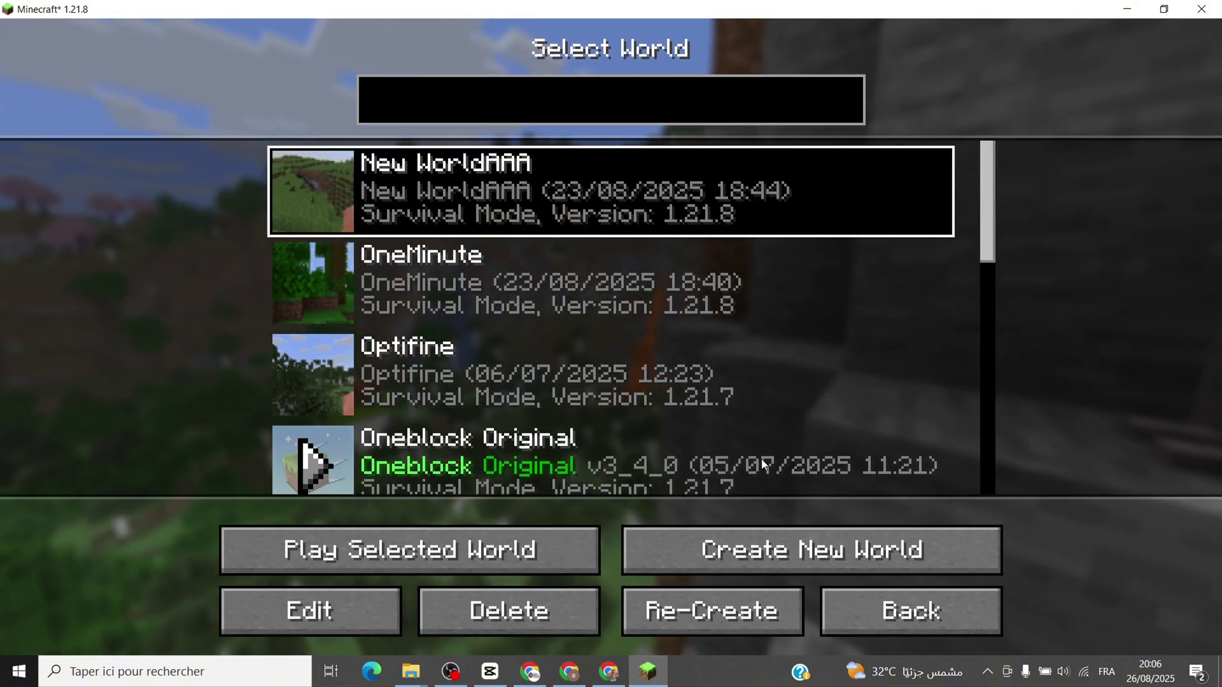
click(341, 560)
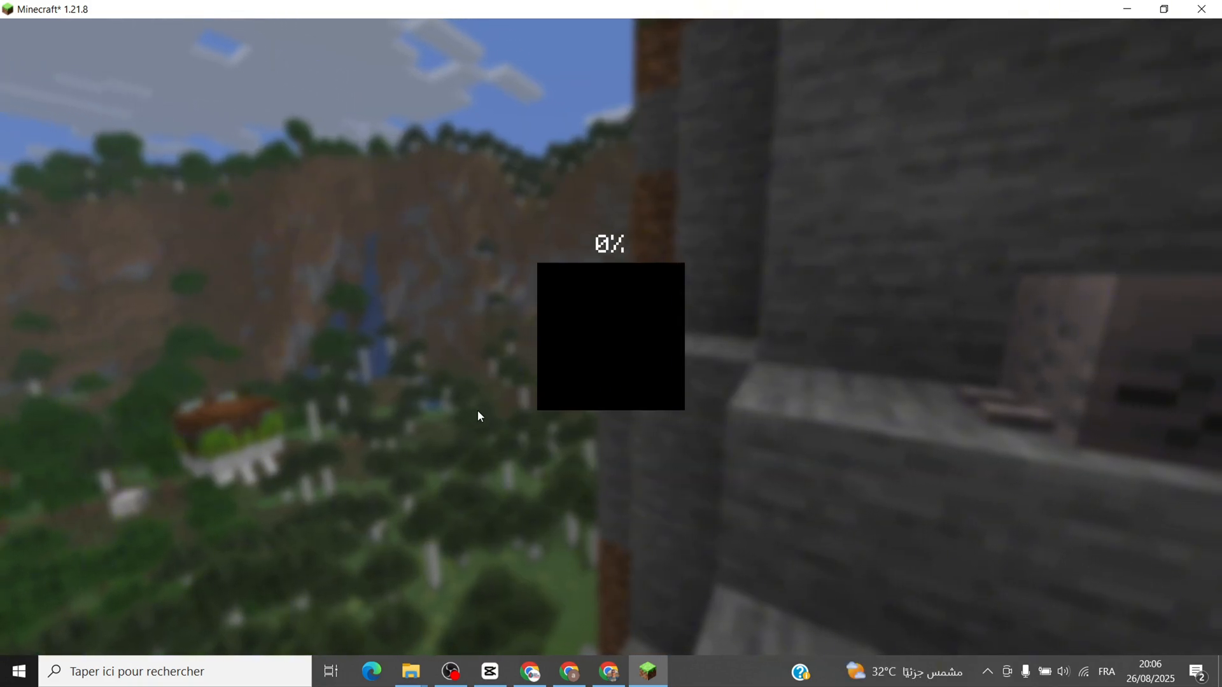